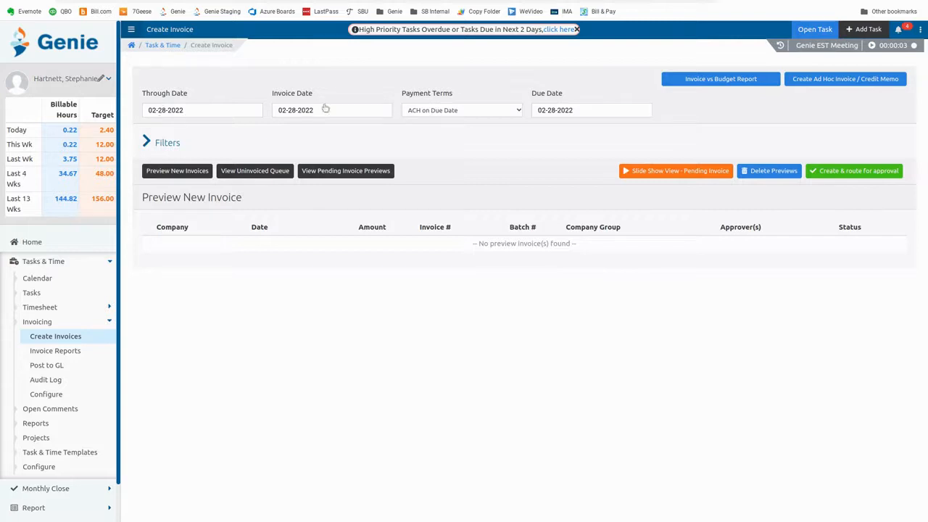
- View the uninvoiced queue for the 02-28-2022 through date, proceeding past the list of not approved timesheets
left_click(278, 174)
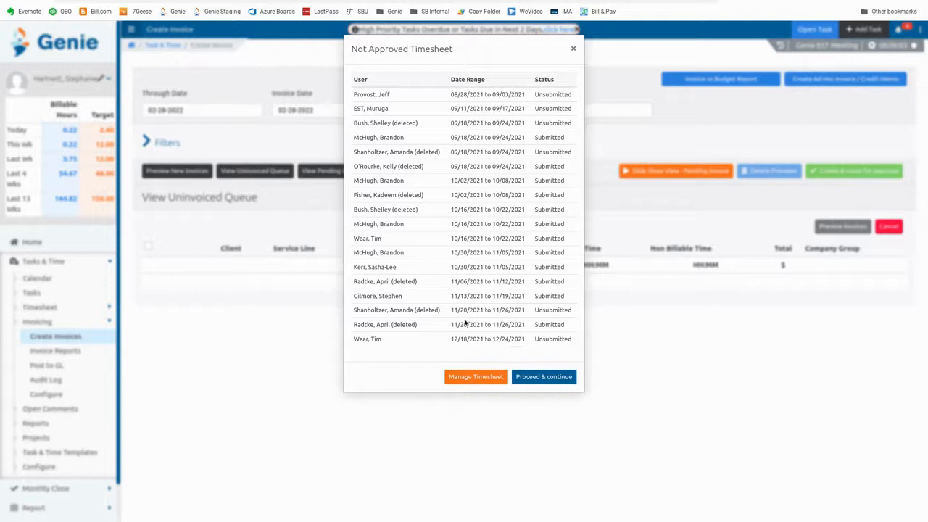
left_click(540, 377)
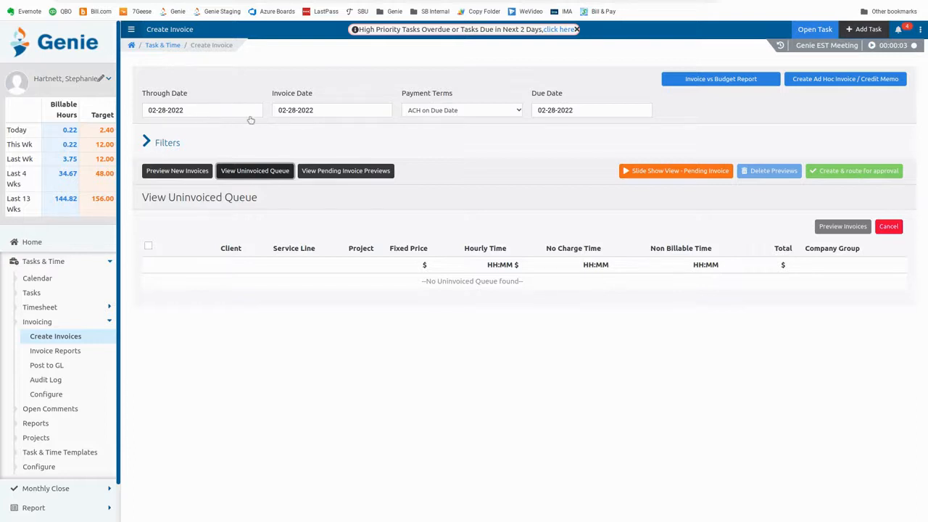
left_click(910, 316)
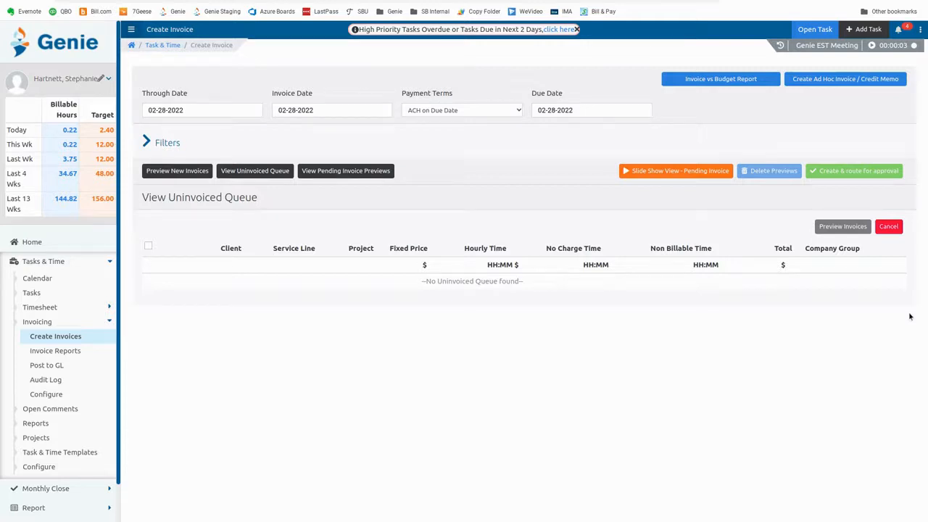
- Set both the through date and the invoice date to 03-18-2022
left_click(193, 114)
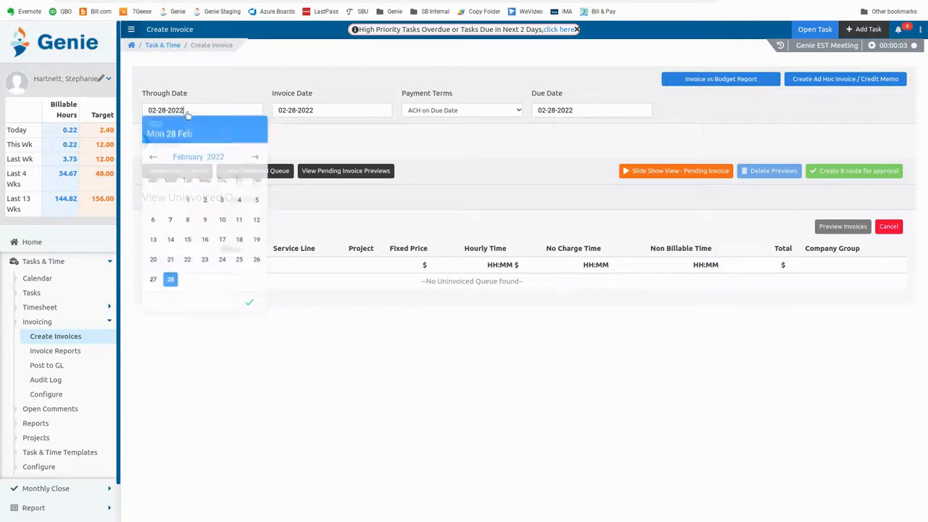
left_click(256, 160)
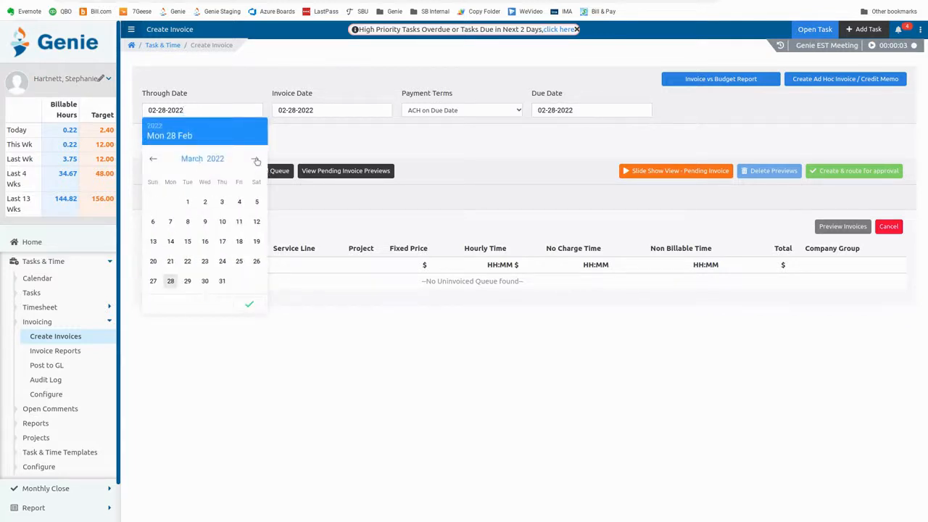
left_click(239, 244)
left_click(329, 114)
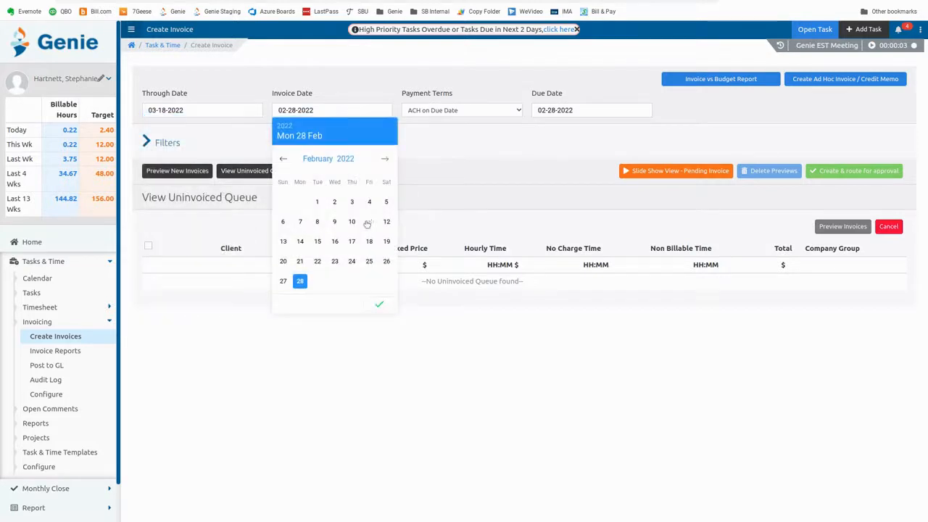
left_click(385, 158)
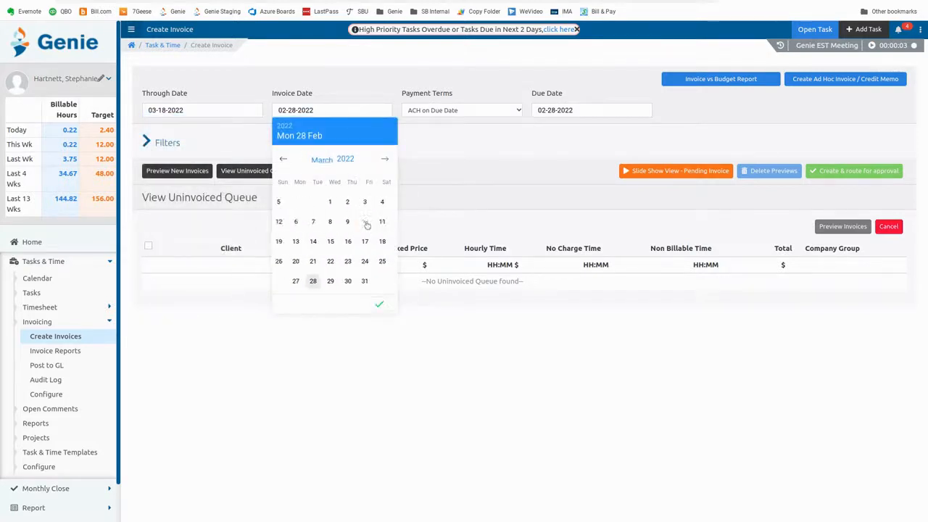
left_click(367, 242)
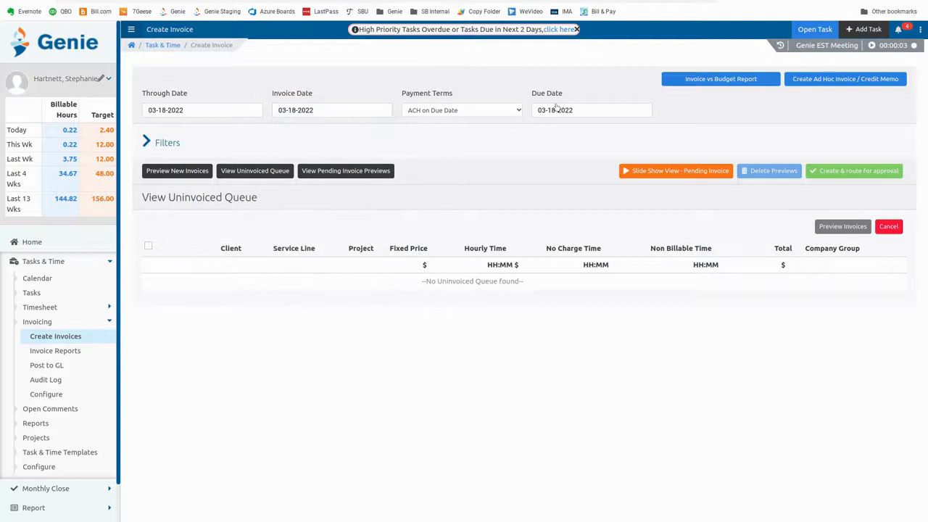
- Load the uninvoiced queue for the new dates, reviewing the not approved timesheets and proceeding past them
left_click(261, 174)
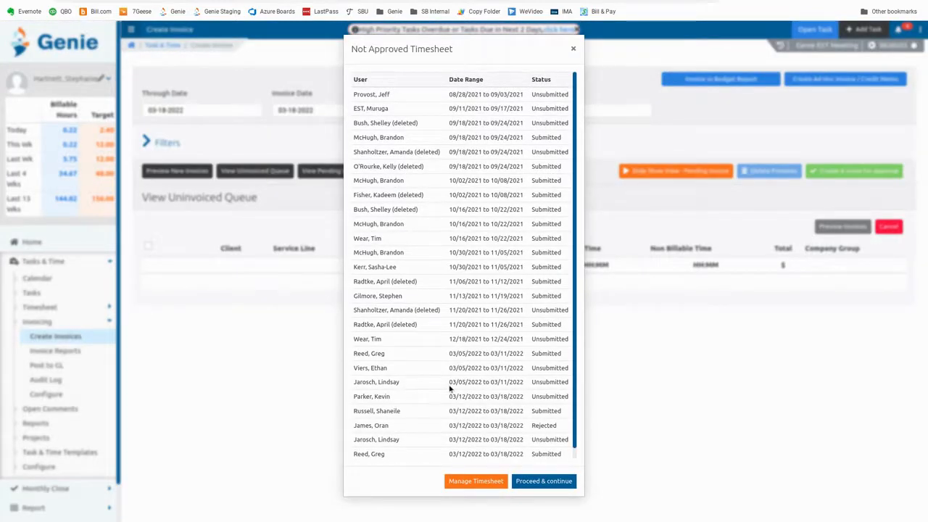
scroll(453, 388, "down", 1)
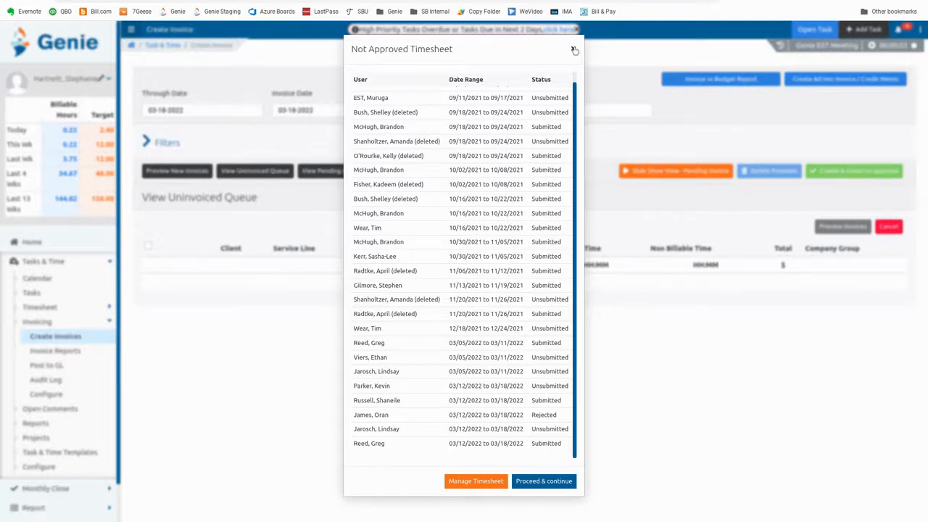
left_click(543, 482)
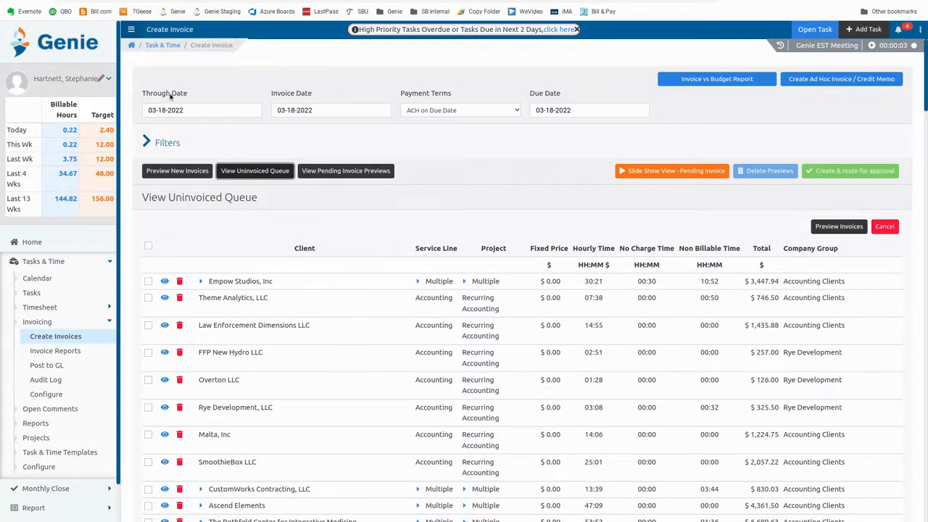
scroll(274, 257, "down", 1)
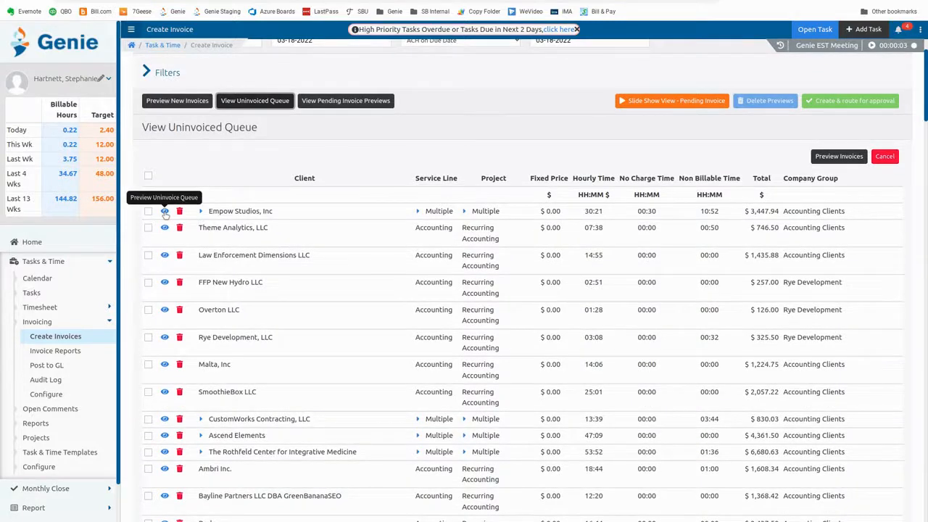
- Preview the queue entry of Empow Studios, Inc, examine its billable and non-billable items, and close the preview
left_click(164, 211)
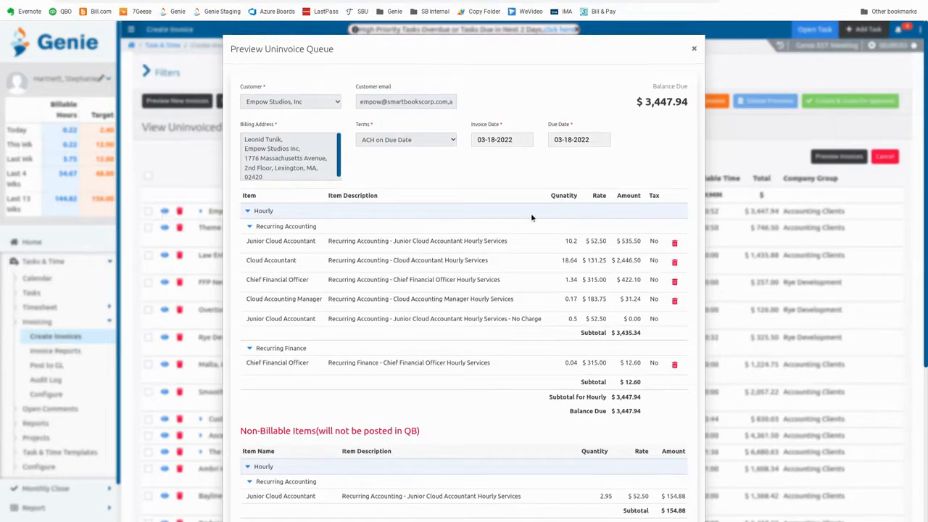
scroll(531, 216, "down", 2)
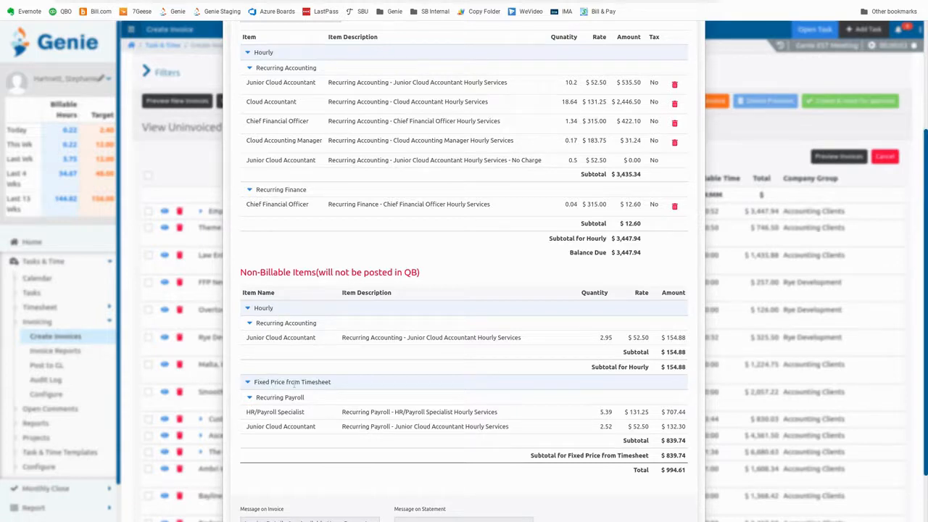
scroll(403, 404, "up", 3)
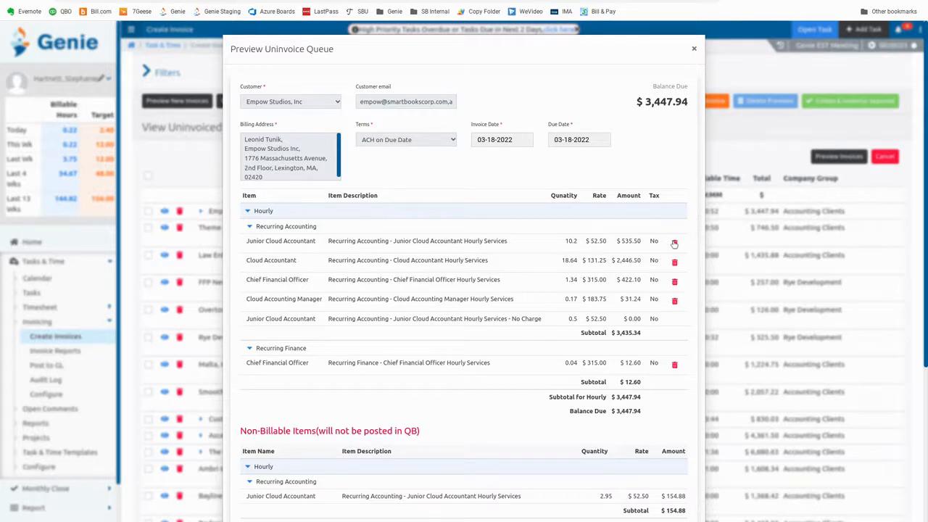
scroll(674, 243, "down", 3)
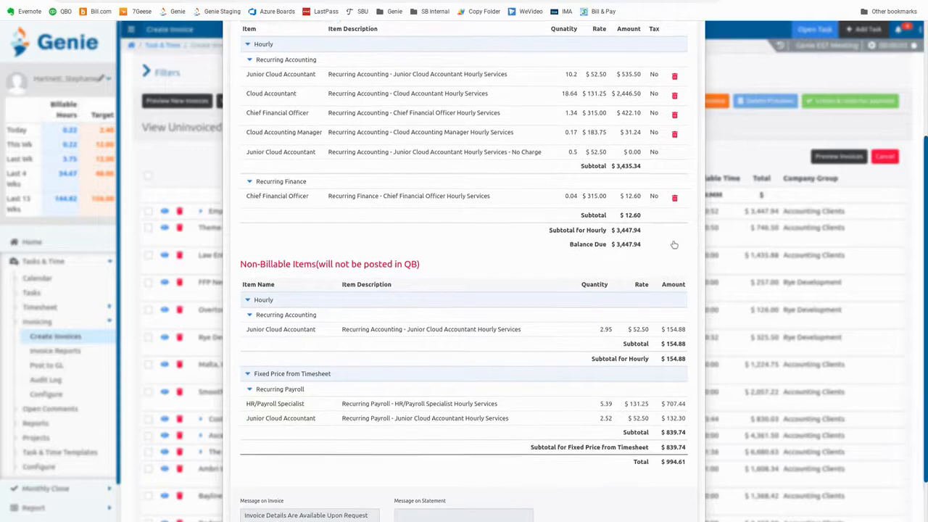
scroll(674, 245, "up", 3)
left_click(693, 50)
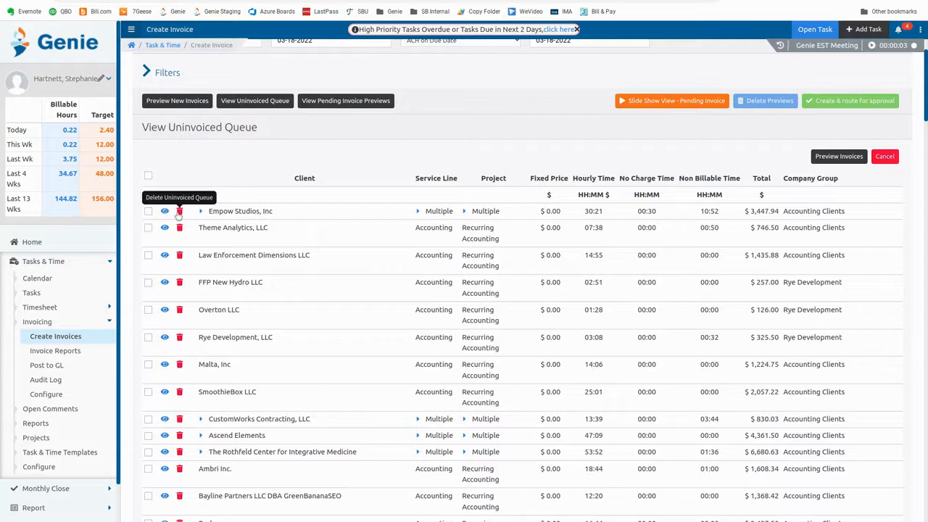
- Reopen the Empow Studios, Inc queue preview to check which line items can be deleted individually, and close it
left_click(164, 211)
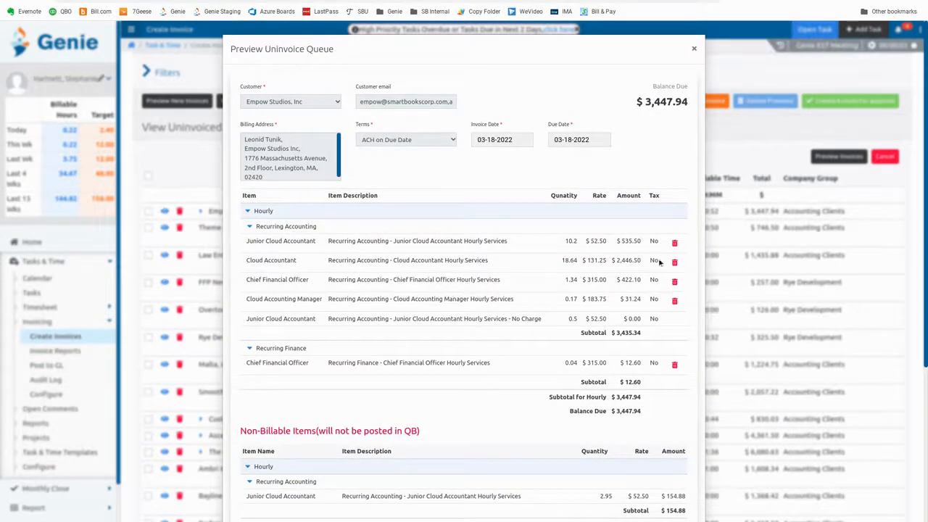
scroll(665, 426, "down", 3)
scroll(696, 87, "up", 3)
left_click(694, 49)
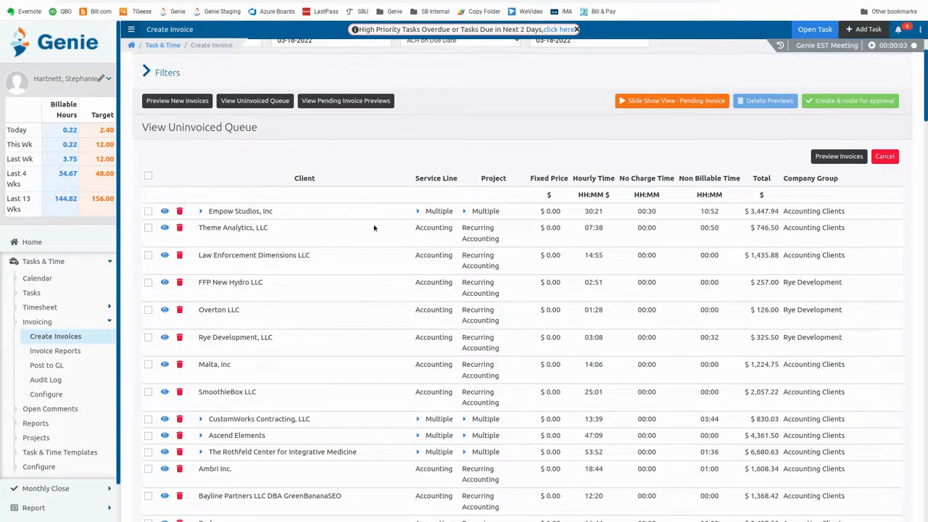
- Create preview invoices for only Empow Studios, Inc, Theme Analytics, LLC and Law Enforcement Dimensions LLC from the uninvoiced queue
scroll(449, 336, "down", 6)
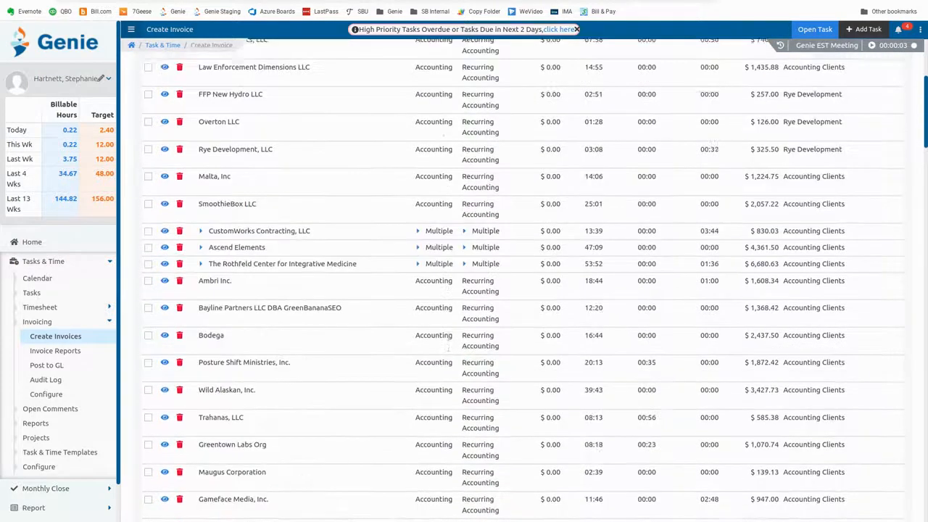
scroll(448, 330, "down", 5)
scroll(449, 333, "up", 10)
scroll(448, 336, "up", 2)
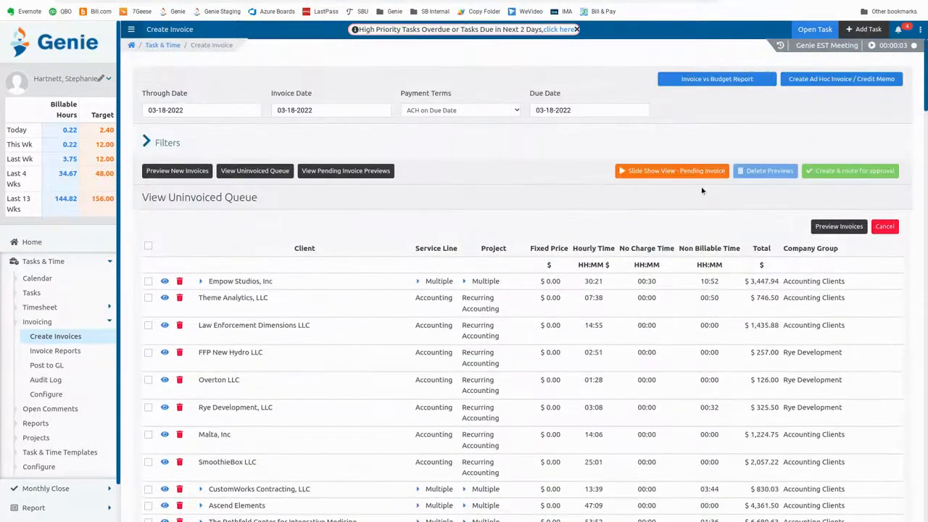
left_click(148, 246)
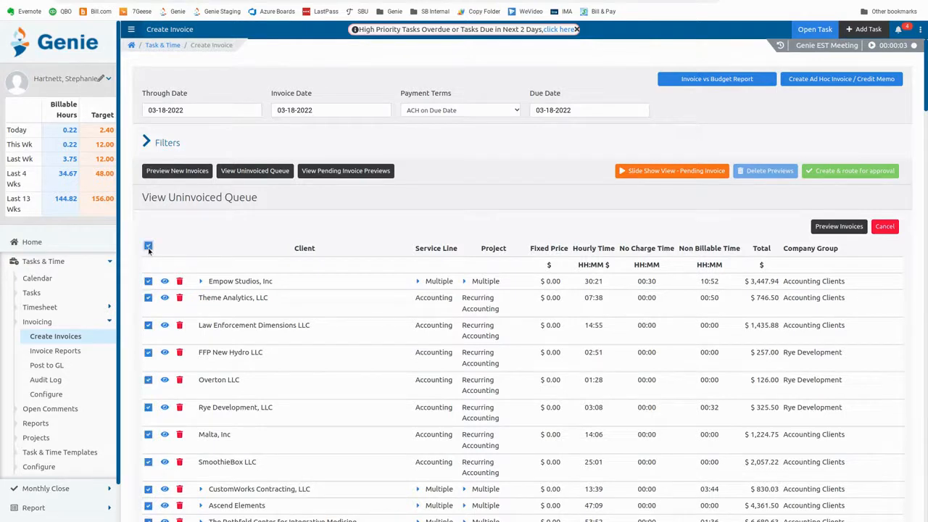
left_click(148, 246)
left_click(148, 282)
left_click(148, 297)
left_click(149, 326)
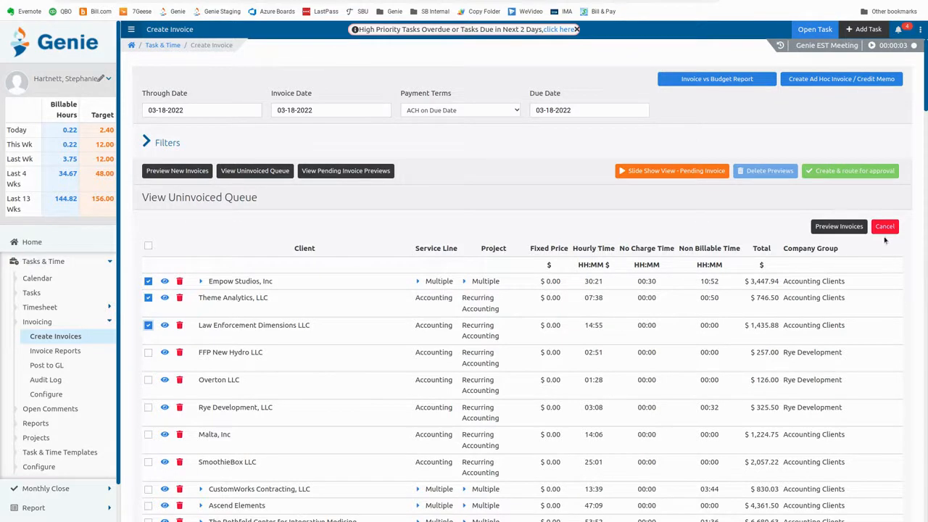
left_click(847, 229)
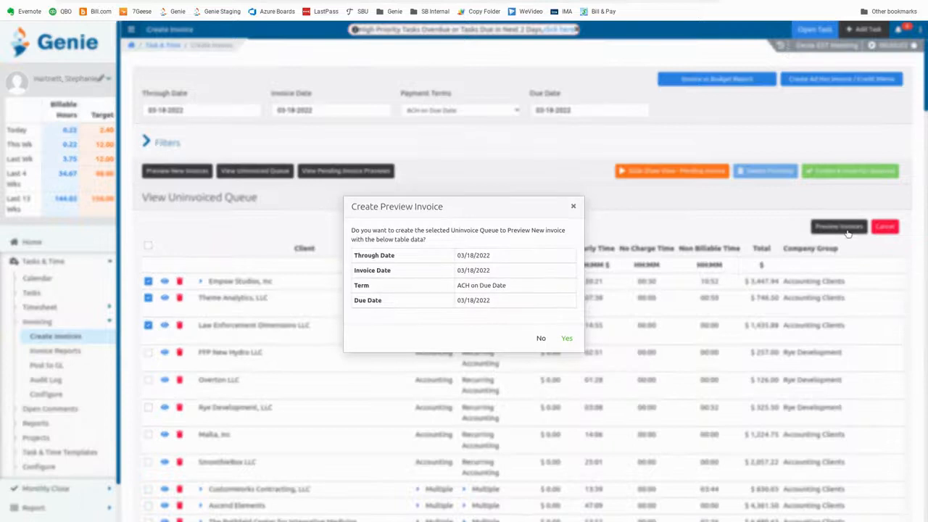
left_click(566, 338)
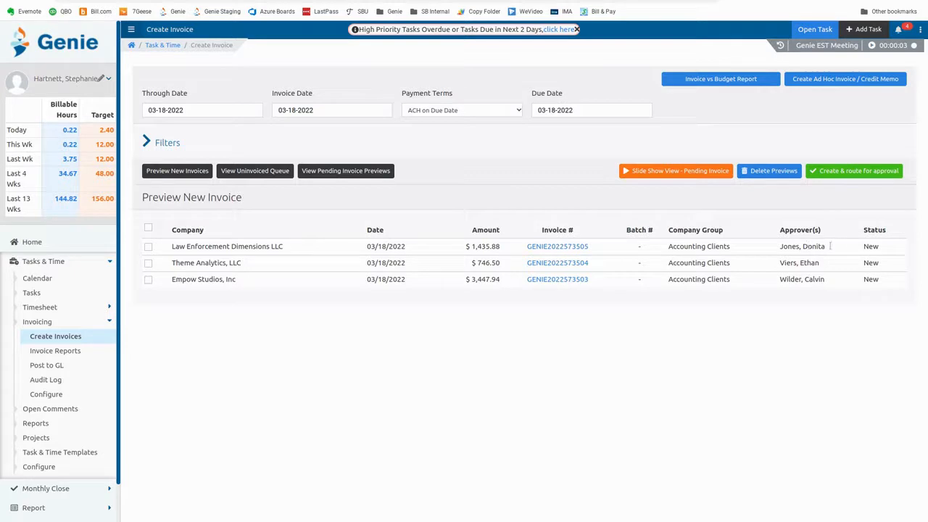
- Open the Law Enforcement Dimensions LLC preview invoice, review its line items, and delete the preview
left_click(549, 247)
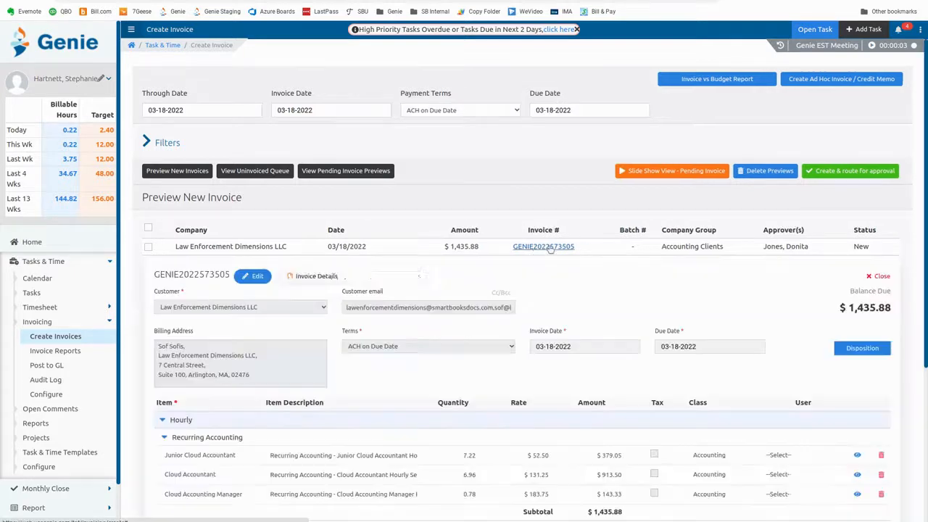
scroll(575, 266, "down", 3)
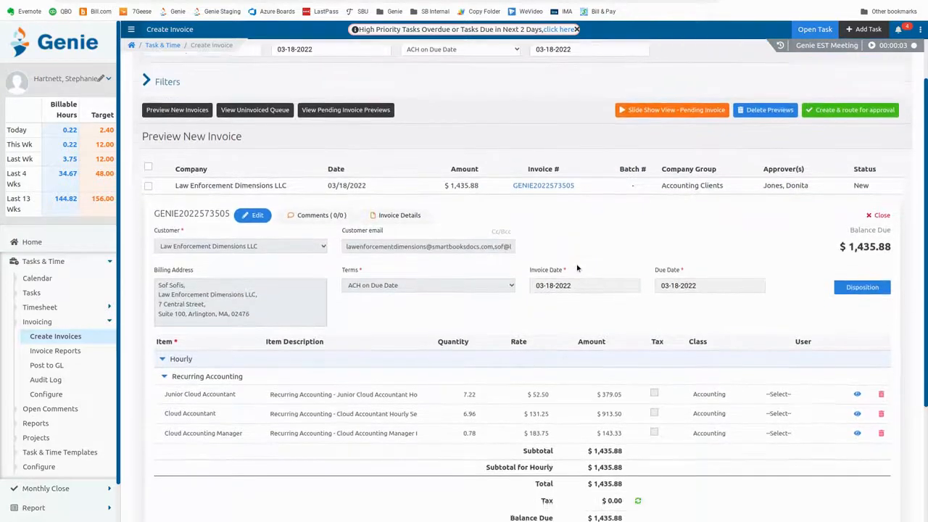
scroll(576, 268, "down", 3)
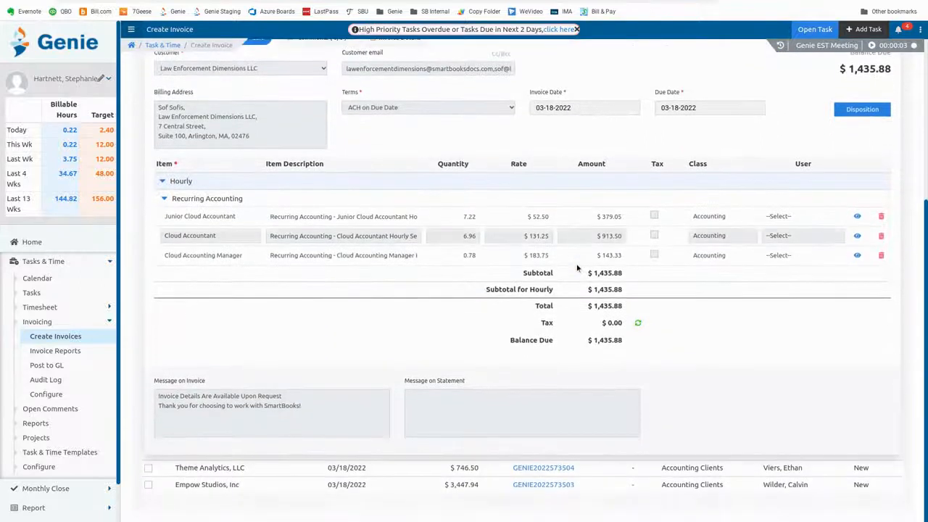
scroll(577, 267, "up", 3)
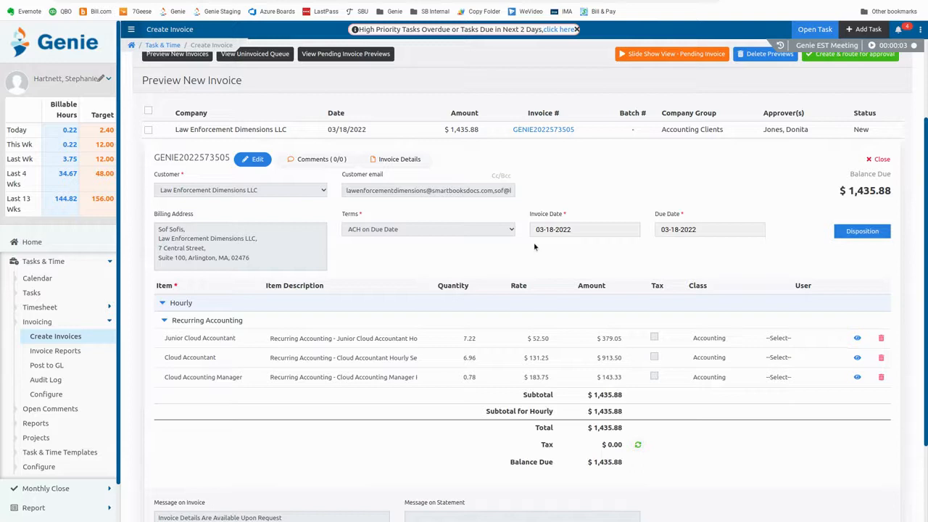
left_click(874, 233)
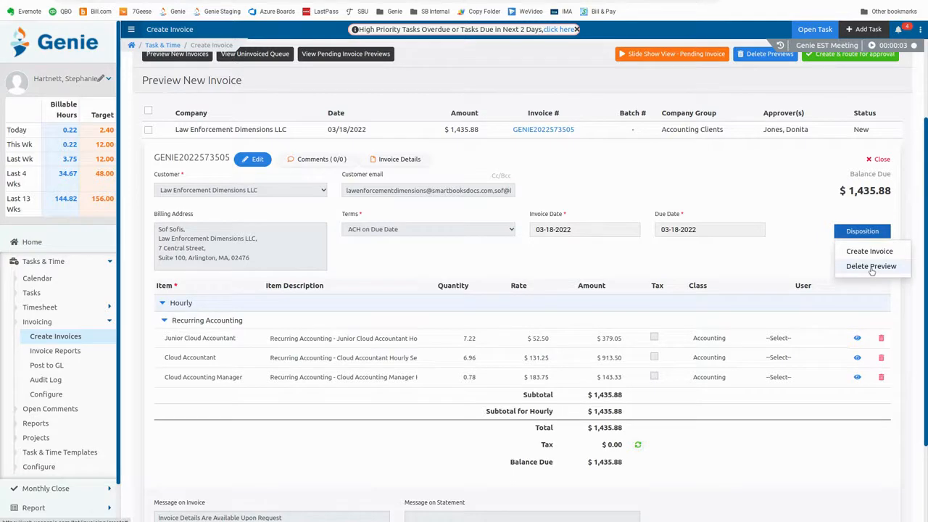
left_click(871, 267)
left_click(519, 305)
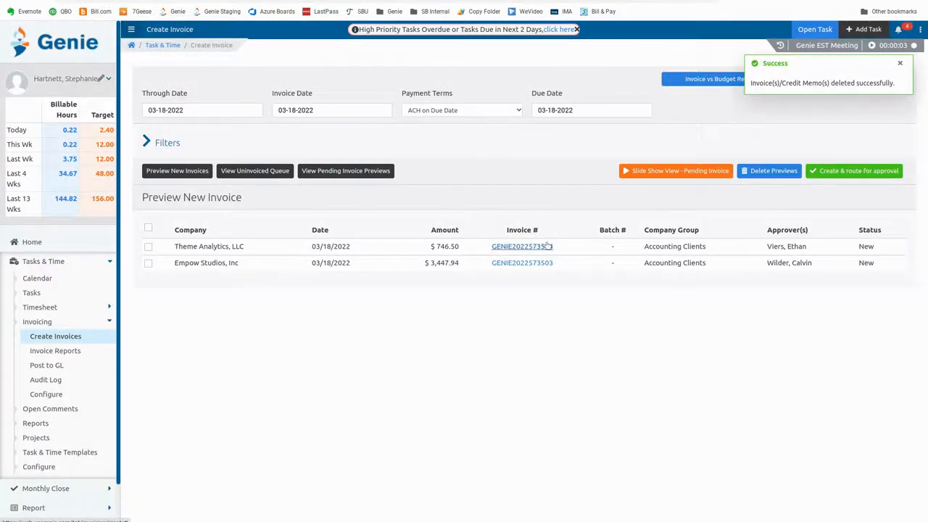
- Open the Theme Analytics, LLC preview invoice, look over its billable and non-billable items, and delete the preview
left_click(549, 247)
scroll(473, 389, "down", 3)
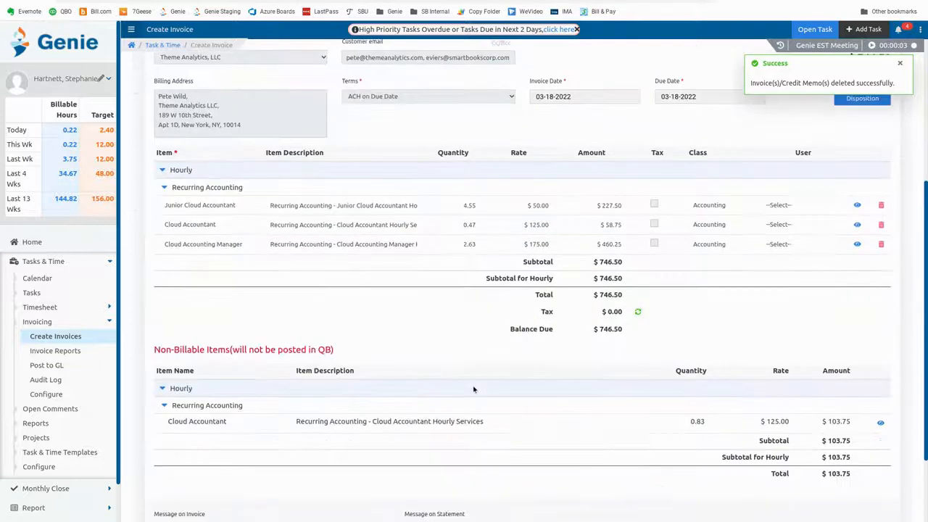
scroll(473, 390, "up", 3)
left_click(880, 309)
left_click(869, 342)
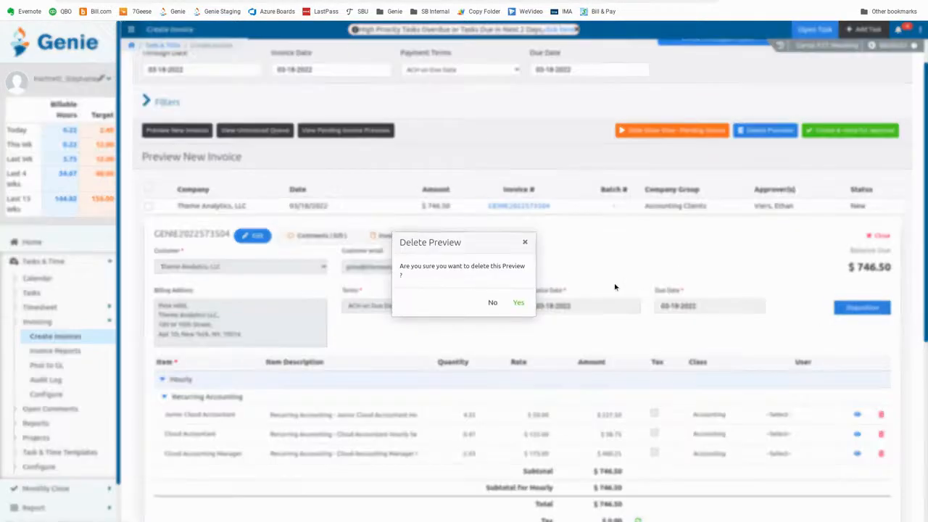
left_click(511, 306)
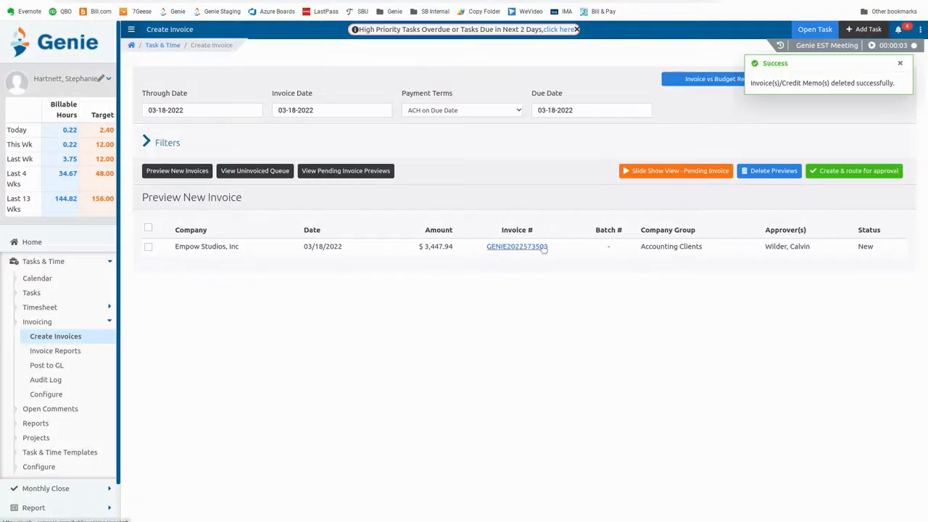
- Open the Empow Studios, Inc preview invoice, review its hourly line items, and delete the preview
left_click(516, 247)
scroll(584, 317, "down", 2)
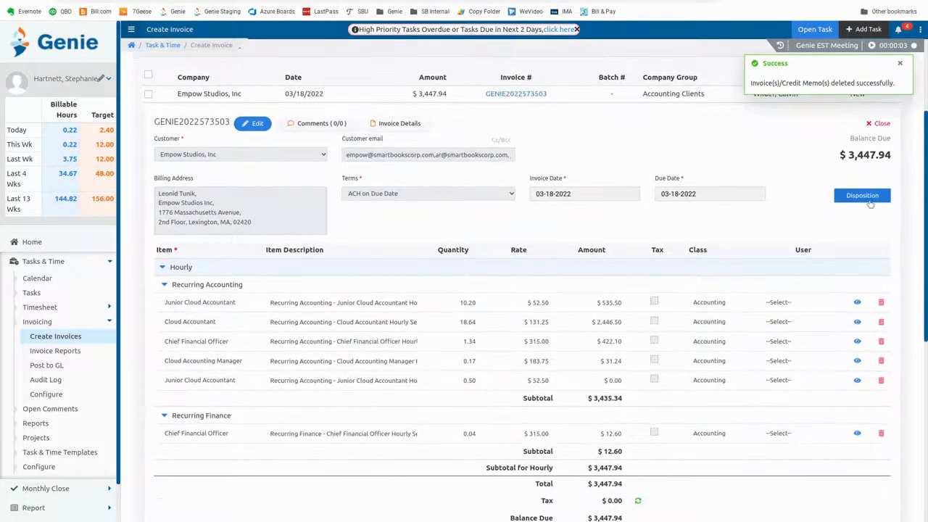
left_click(867, 201)
left_click(879, 230)
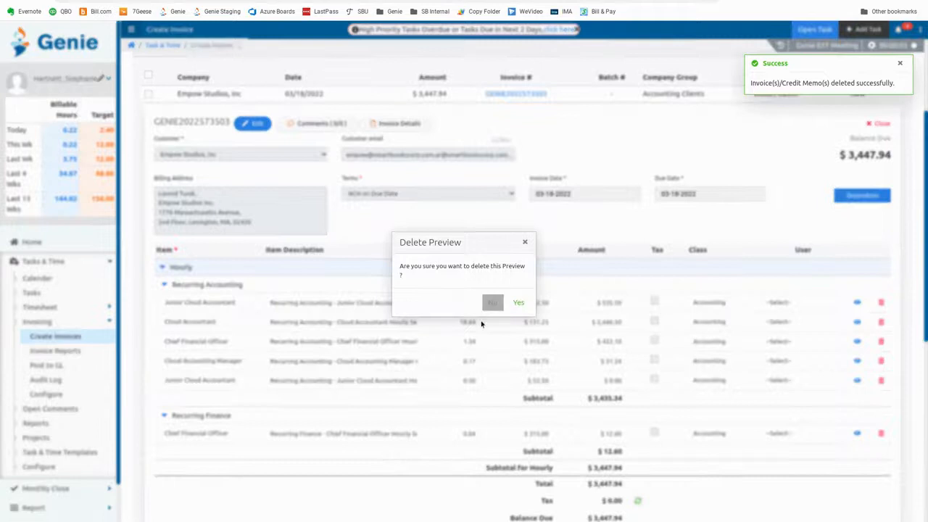
left_click(517, 303)
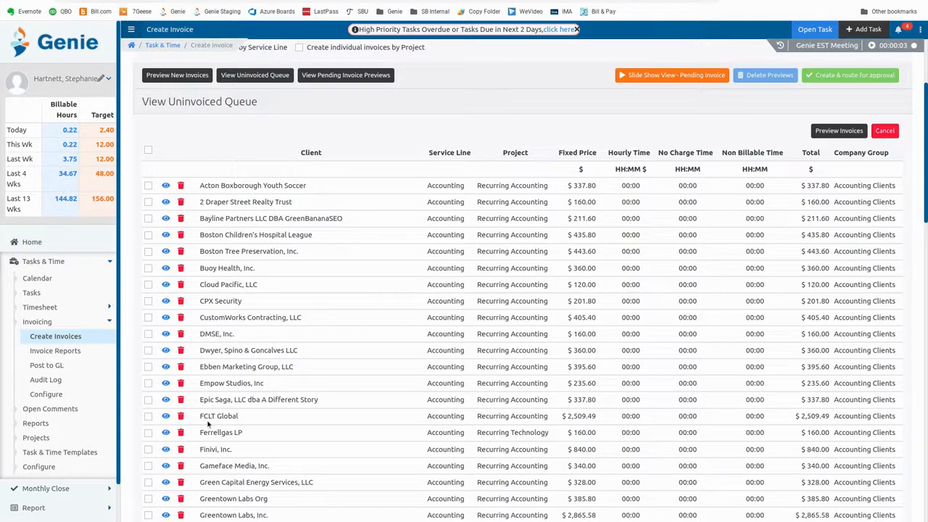
- Check FCLT Global's fixed price items in the uninvoiced queue and create a preview invoice for that client only
left_click(166, 417)
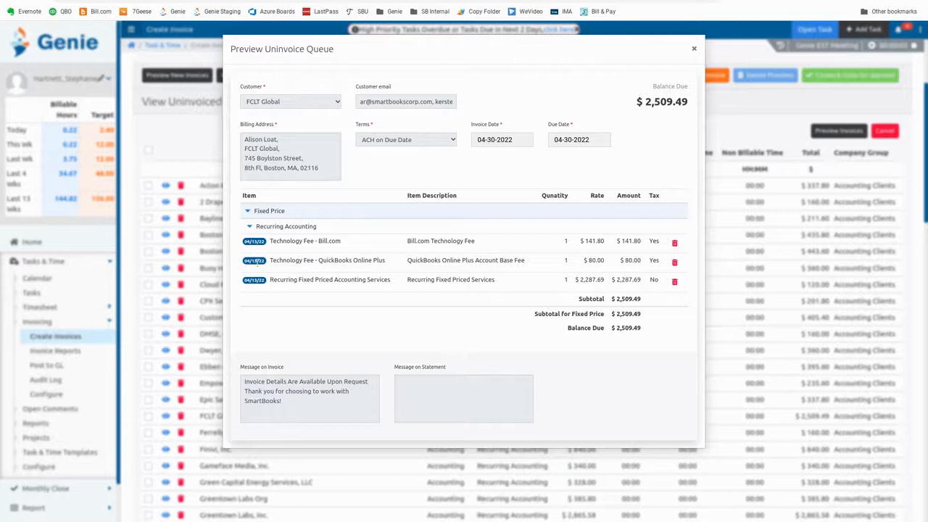
left_click(694, 49)
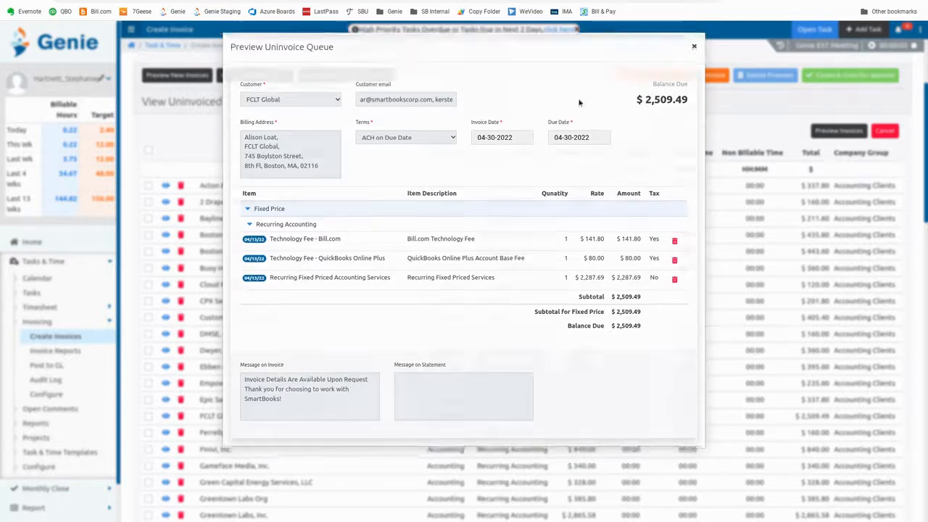
left_click(149, 416)
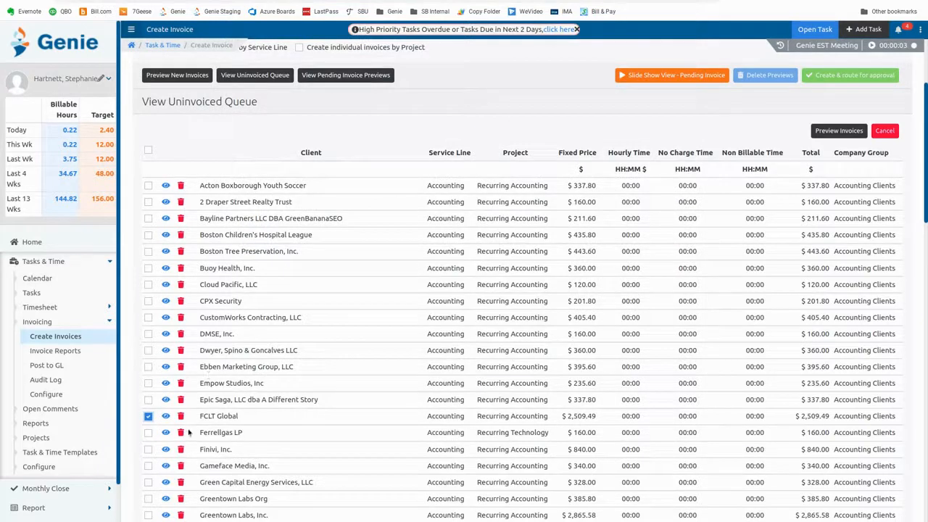
left_click(838, 130)
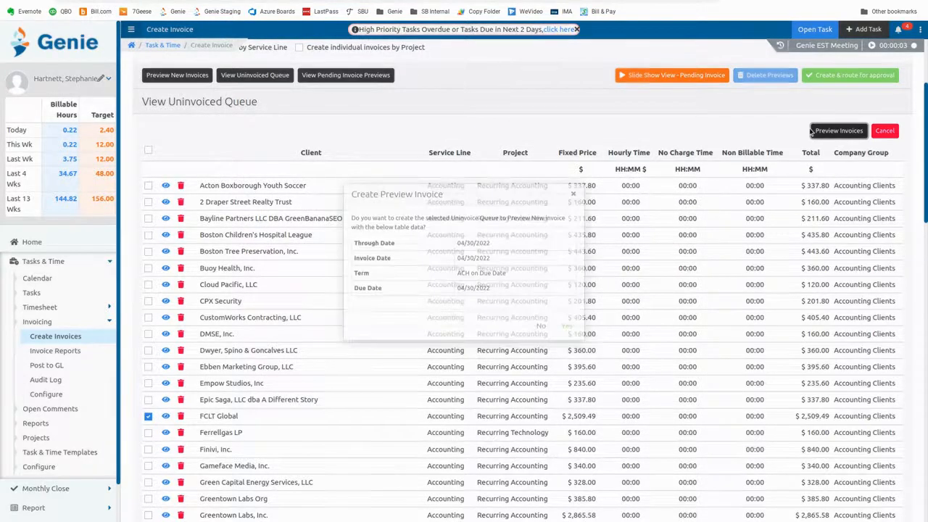
left_click(567, 339)
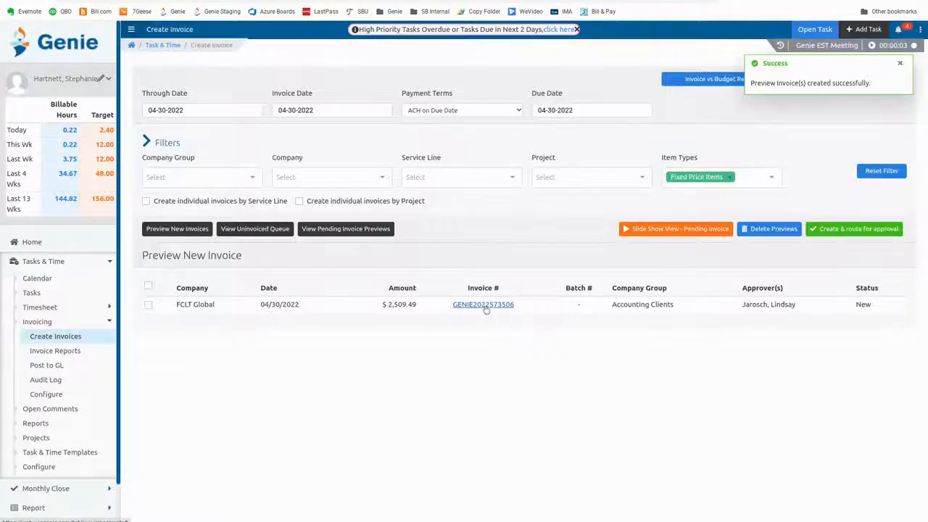
- Open the FCLT Global preview invoice for editing, set its invoice date to 04-13-2022, and save it
left_click(485, 307)
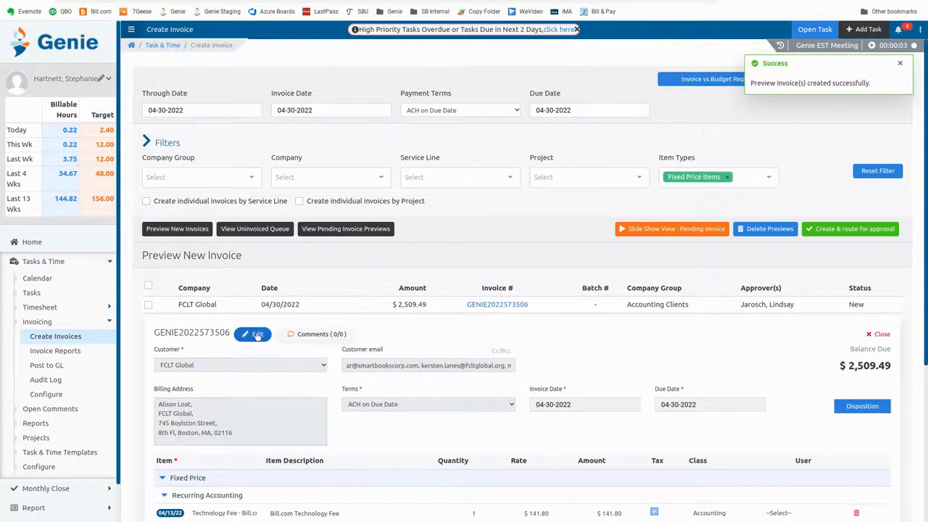
scroll(391, 394, "down", 1)
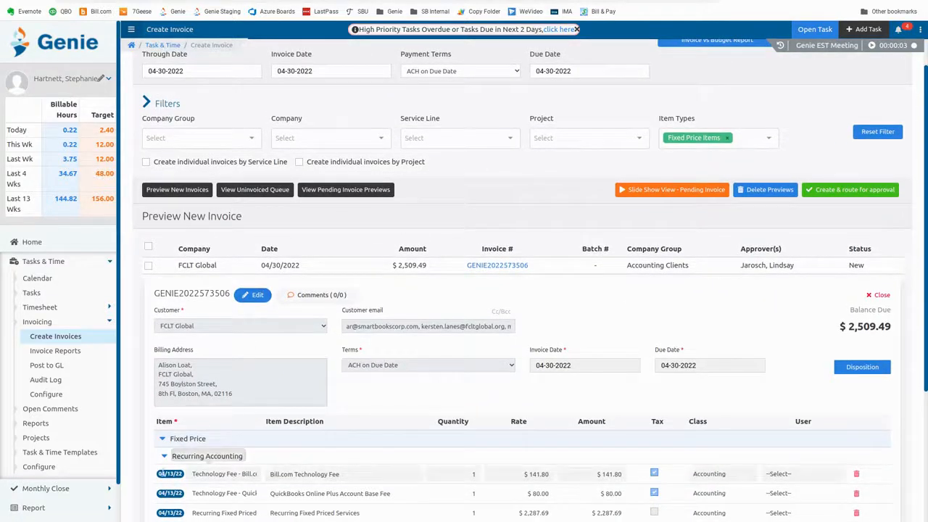
left_click(252, 295)
left_click(606, 365)
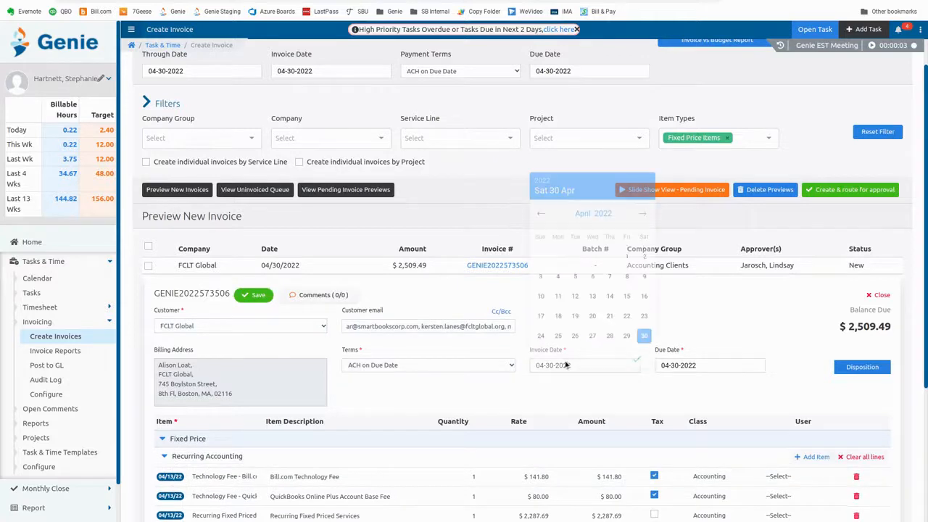
left_click(636, 349)
left_click(252, 294)
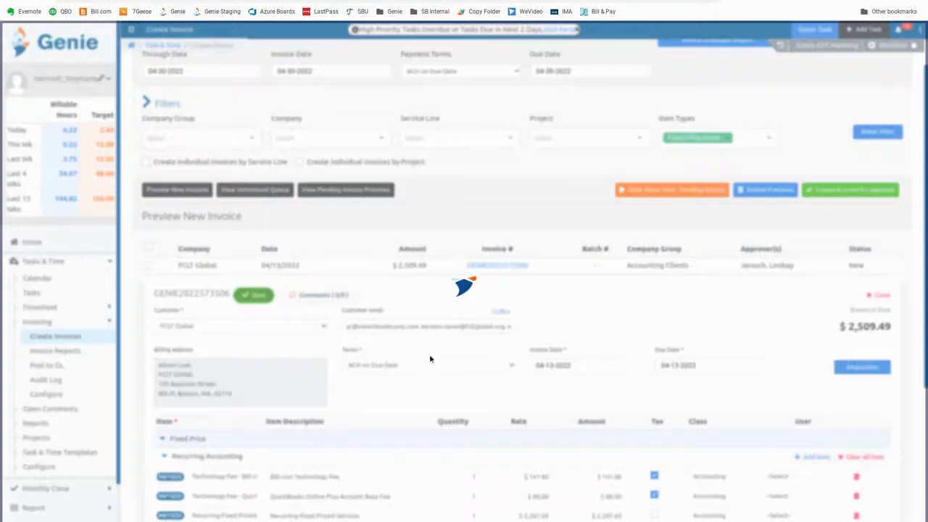
- Look over the line items of the FCLT Global preview invoice and open its disposition options
scroll(430, 359, "down", 1)
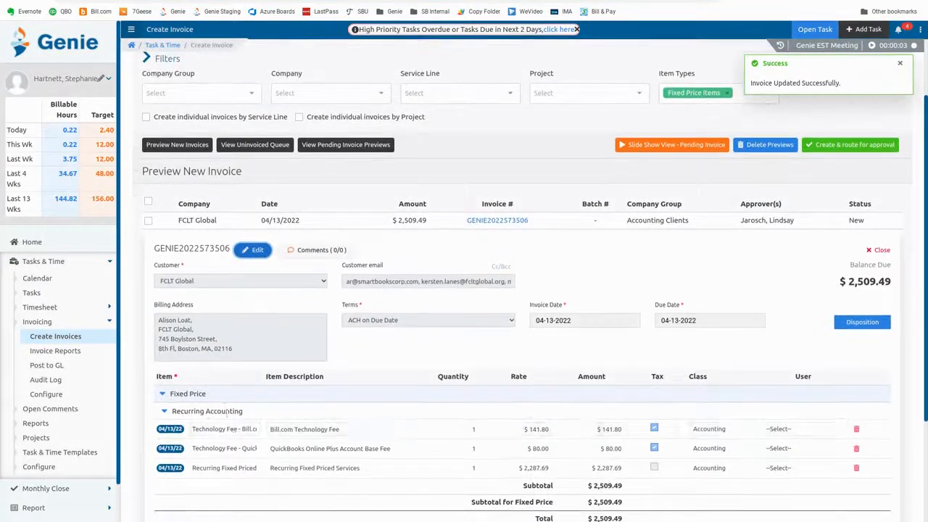
scroll(362, 463, "down", 4)
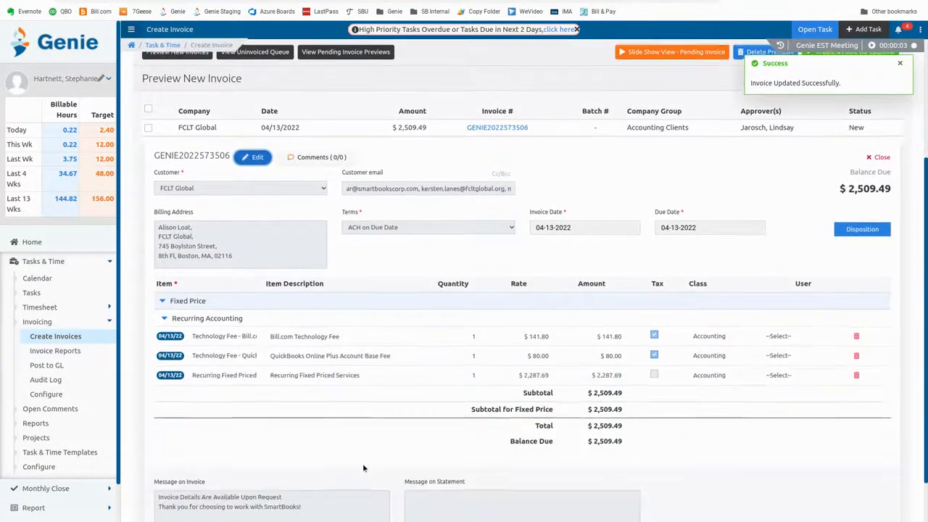
scroll(362, 463, "up", 3)
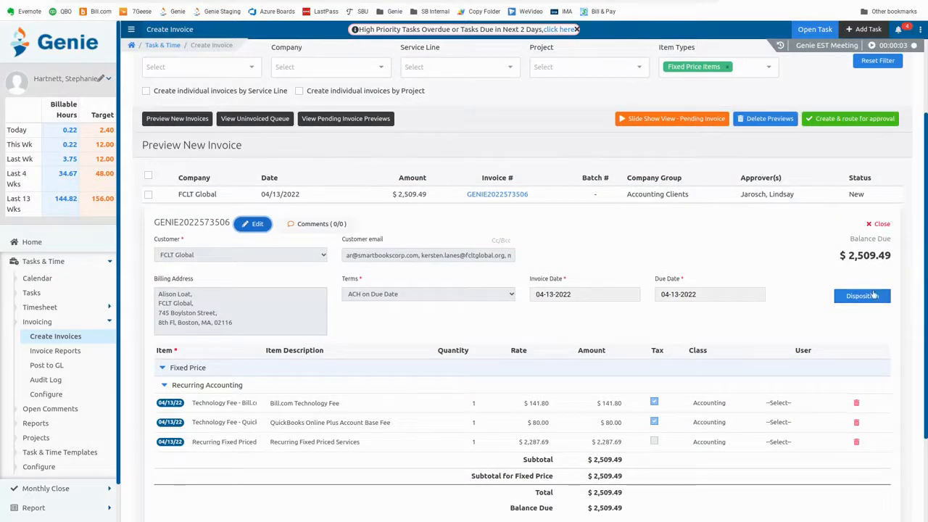
left_click(861, 296)
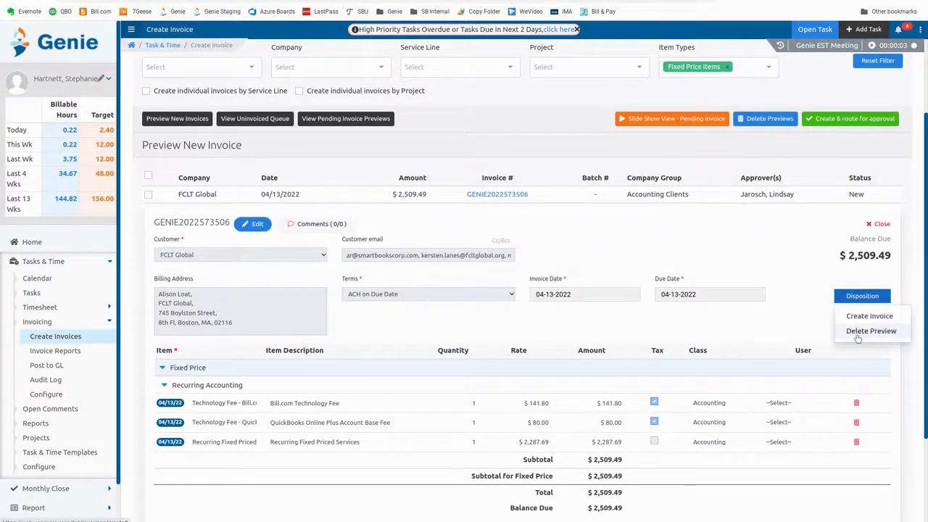